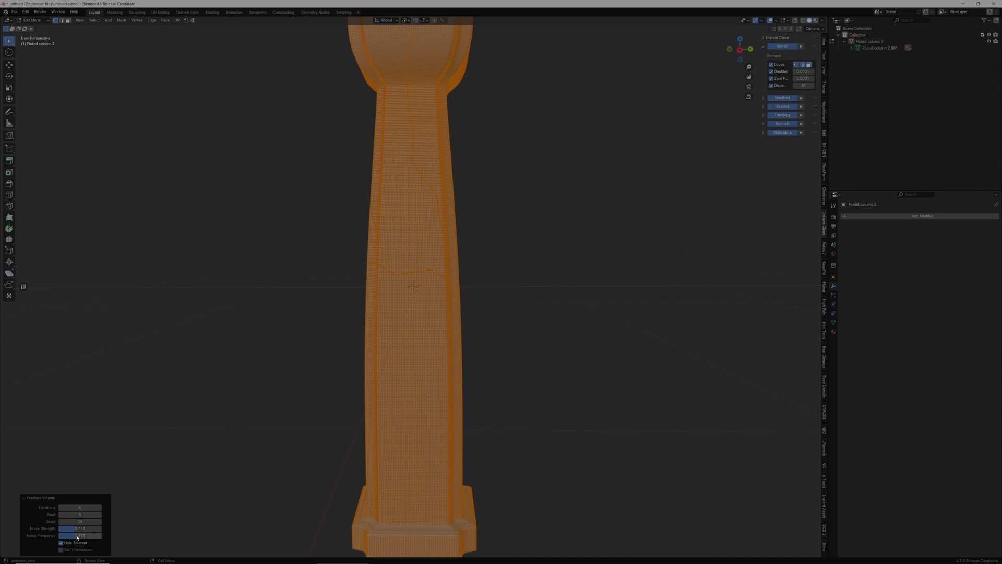
# Separate the fractured fluted column mesh by loose parts into individual objects
pyautogui.moveTo(186, 516); pyautogui.dragTo(150, 462, button='middle')
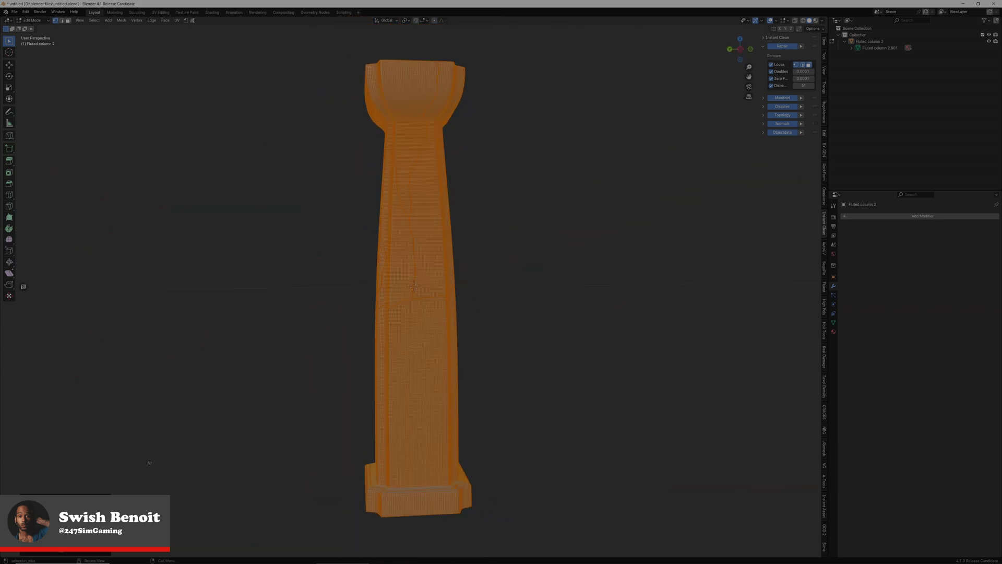
pyautogui.press('F3')
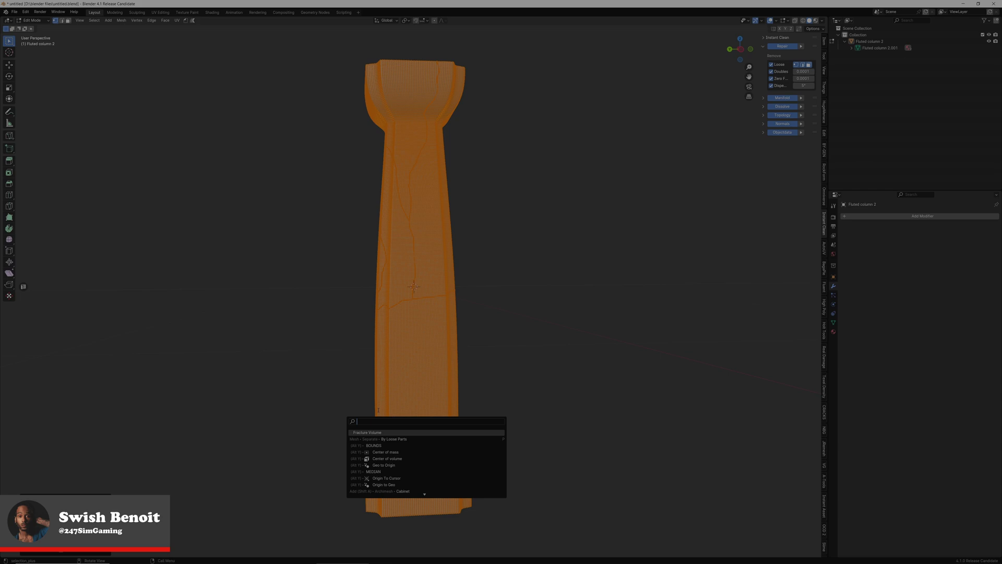
pyautogui.press('Down')
pyautogui.press('Return')
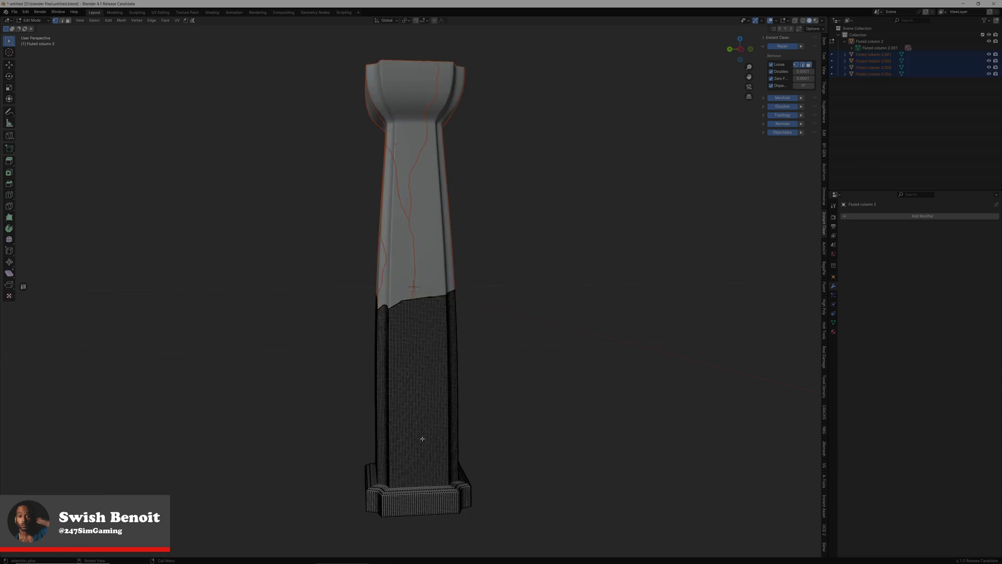
# Orbit around the split column and switch back to Object Mode
pyautogui.moveTo(427, 441); pyautogui.dragTo(447, 310, button='middle')
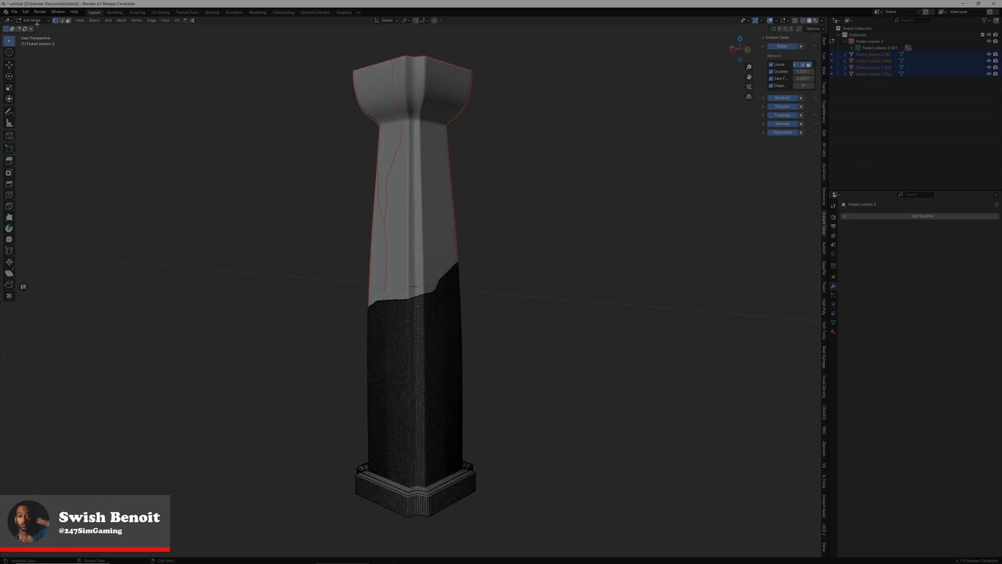
pyautogui.click(34, 21)
pyautogui.click(31, 29)
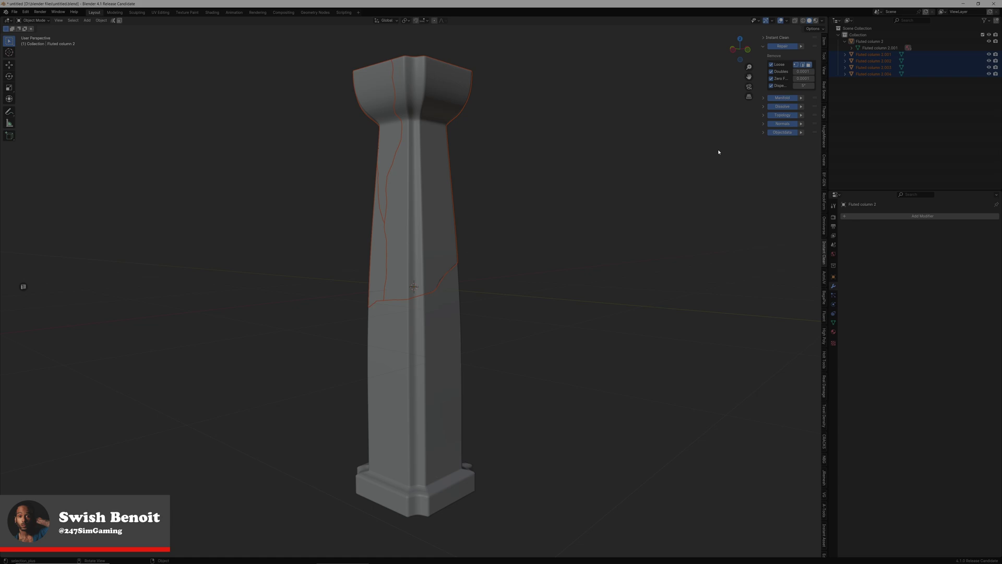
# Select only Fluted column 2.001 and move it slightly away from the column
pyautogui.click(868, 54)
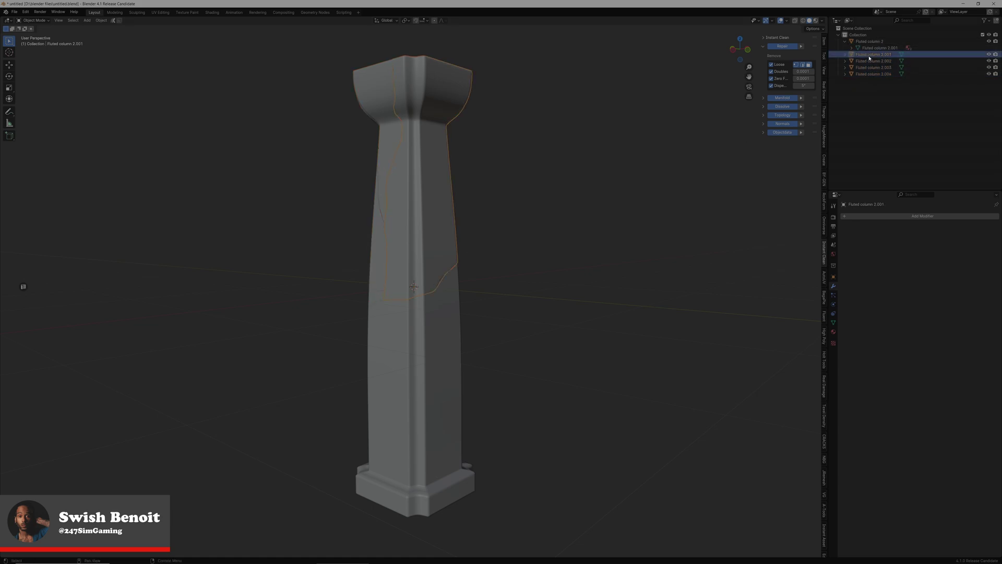
pyautogui.press('g')
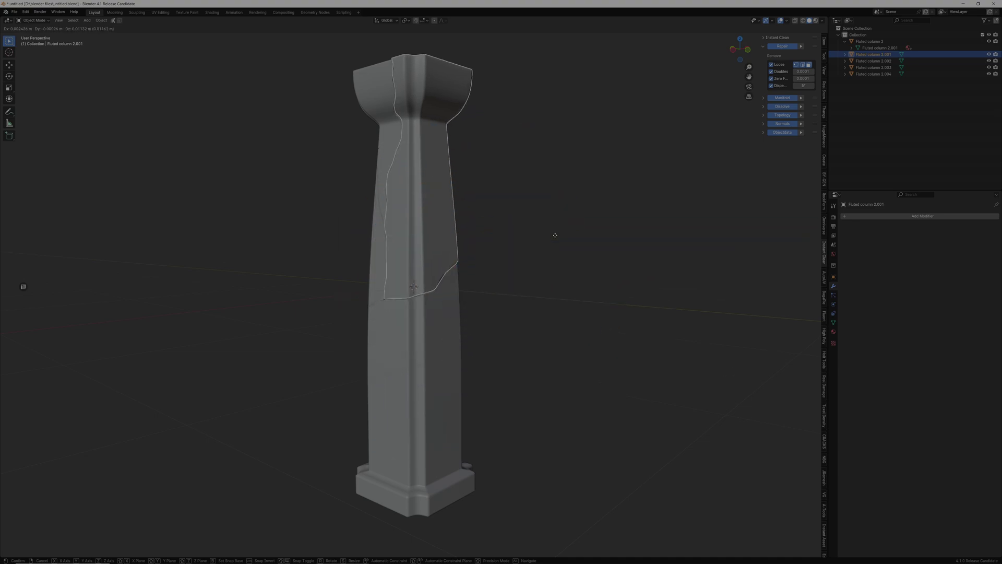
pyautogui.click(555, 234)
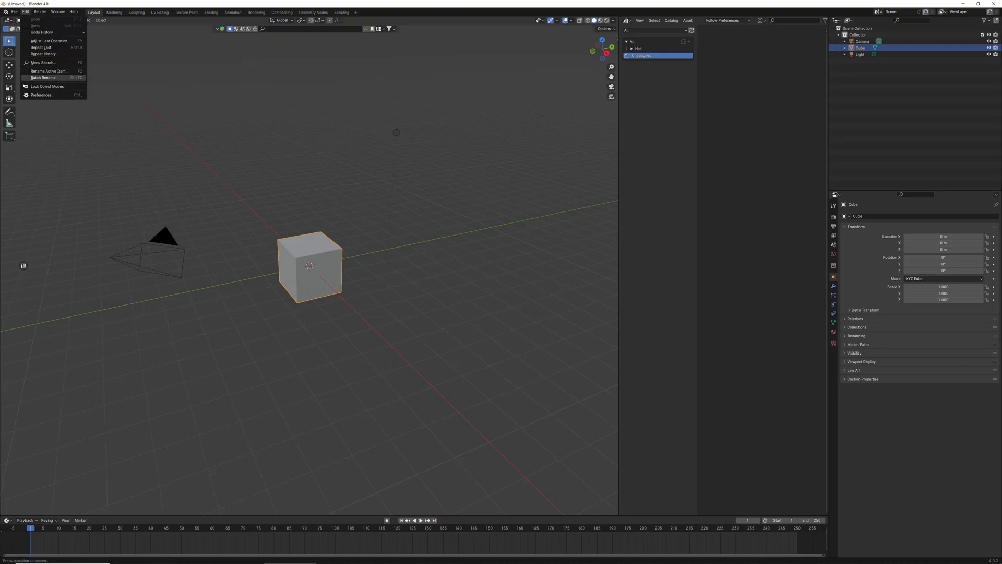
# Add the FractureVolume folder as a new asset library under Preferences › File Paths
pyautogui.click(42, 95)
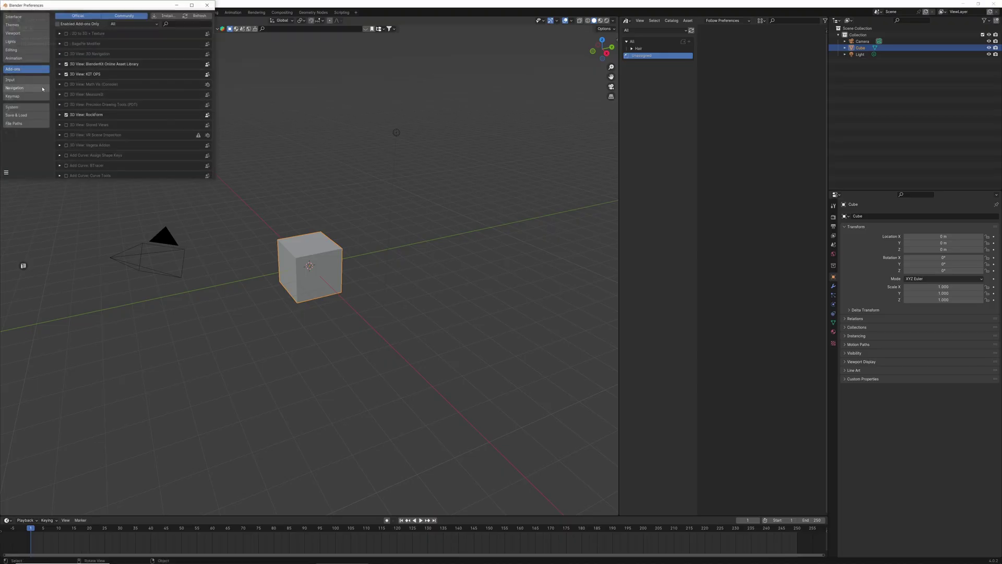
pyautogui.click(24, 123)
pyautogui.click(207, 93)
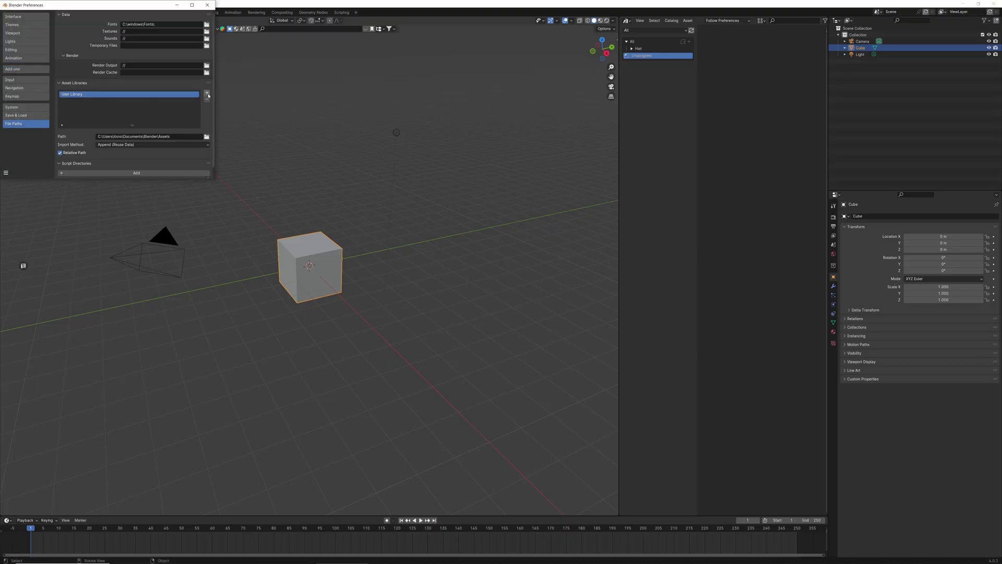
pyautogui.click(276, 172)
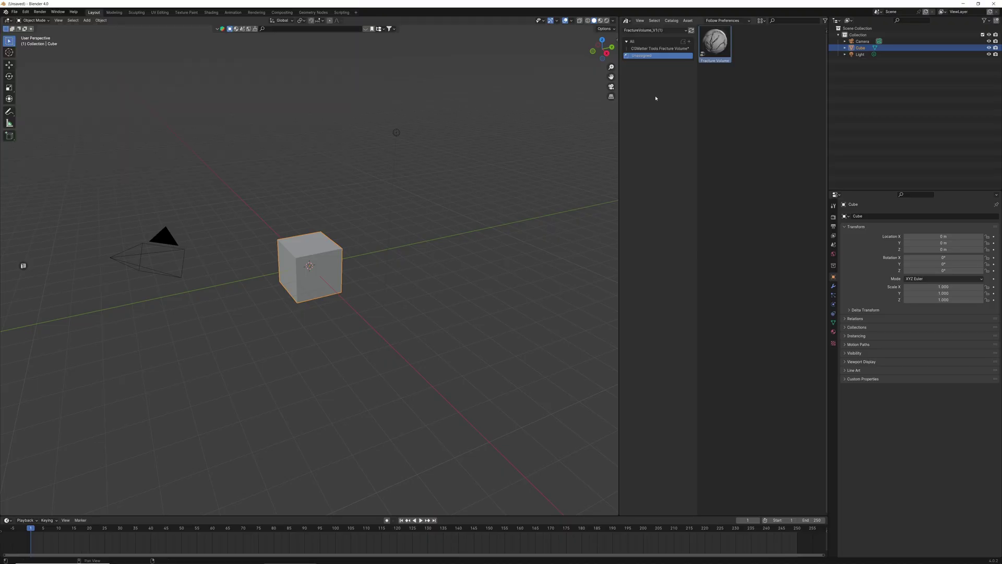
# Put the default cube in Edit Mode and run Fracture Volume on its mesh
pyautogui.click(30, 21)
pyautogui.click(32, 35)
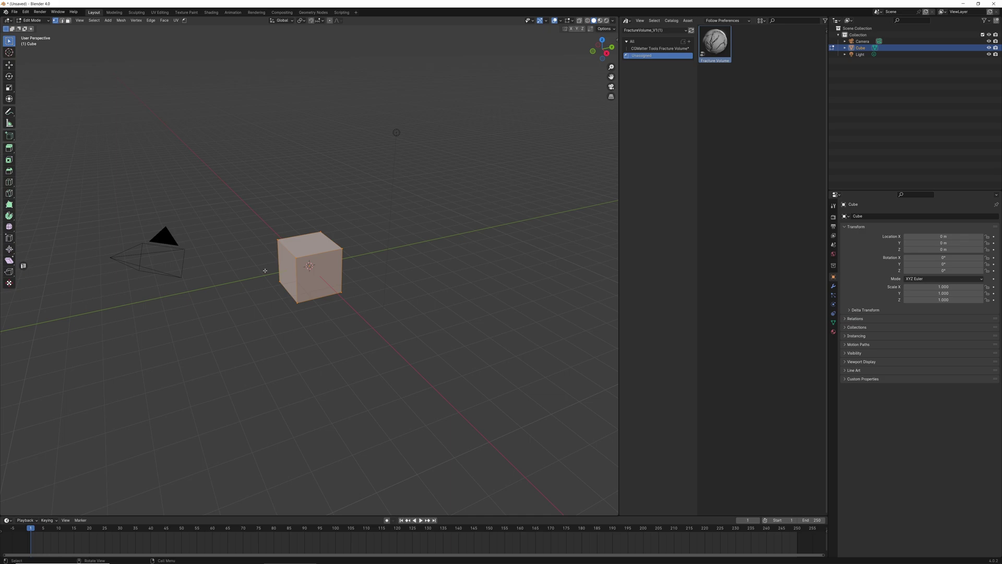
pyautogui.press('F3')
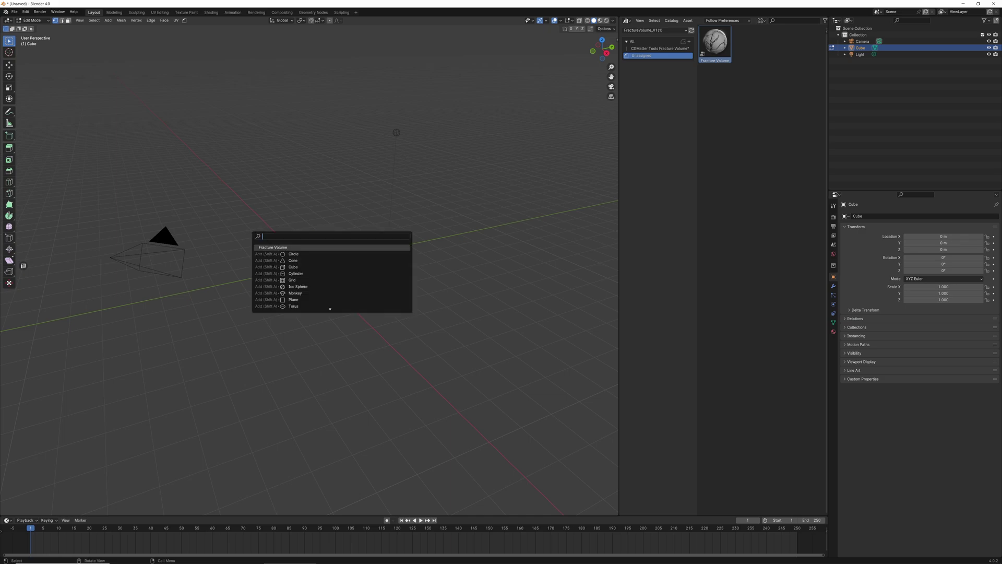
pyautogui.press('Return')
pyautogui.moveTo(334, 251); pyautogui.dragTo(320, 295, button='middle')
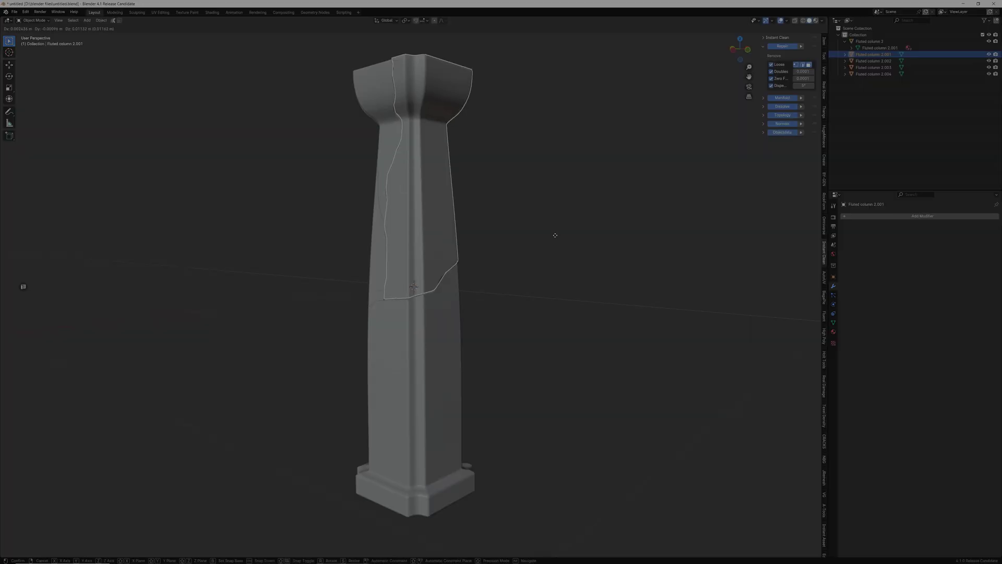
# Place the moved fragment, select fragments 2.002–2.004 and delete Fluted column 2.004
pyautogui.click(552, 233)
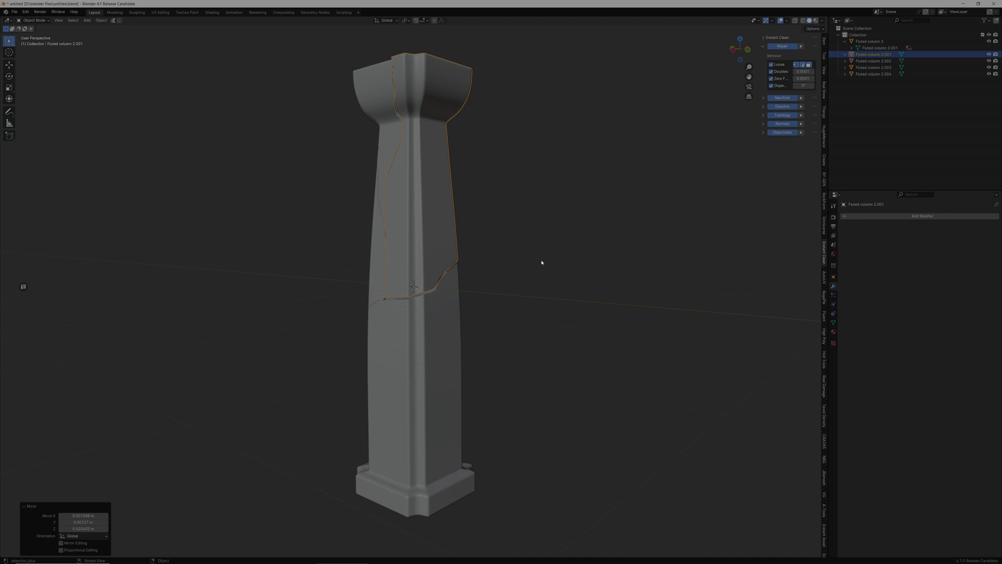
pyautogui.moveTo(541, 261); pyautogui.dragTo(607, 269, button='middle')
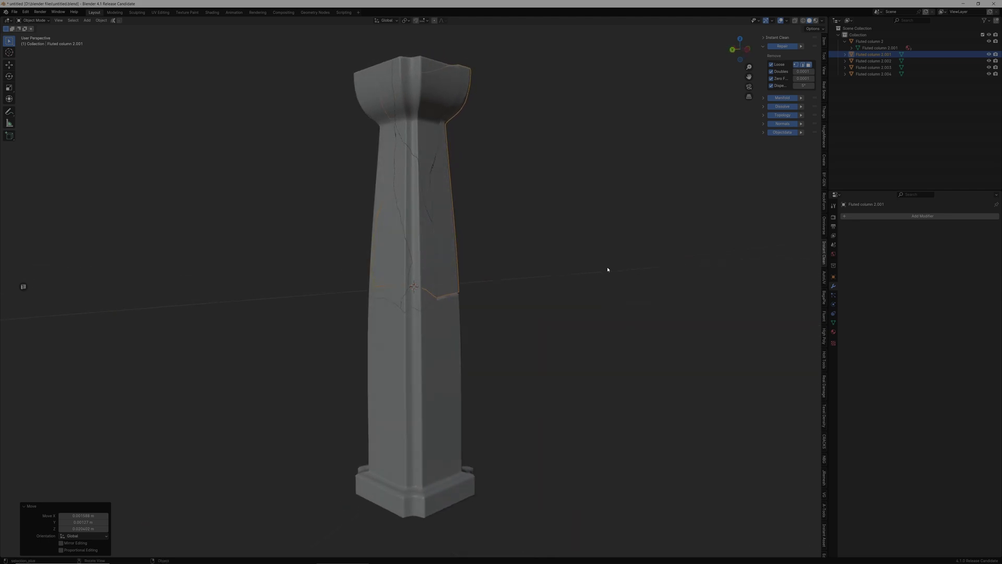
pyautogui.click(871, 61)
pyautogui.click(871, 67)
pyautogui.click(871, 74)
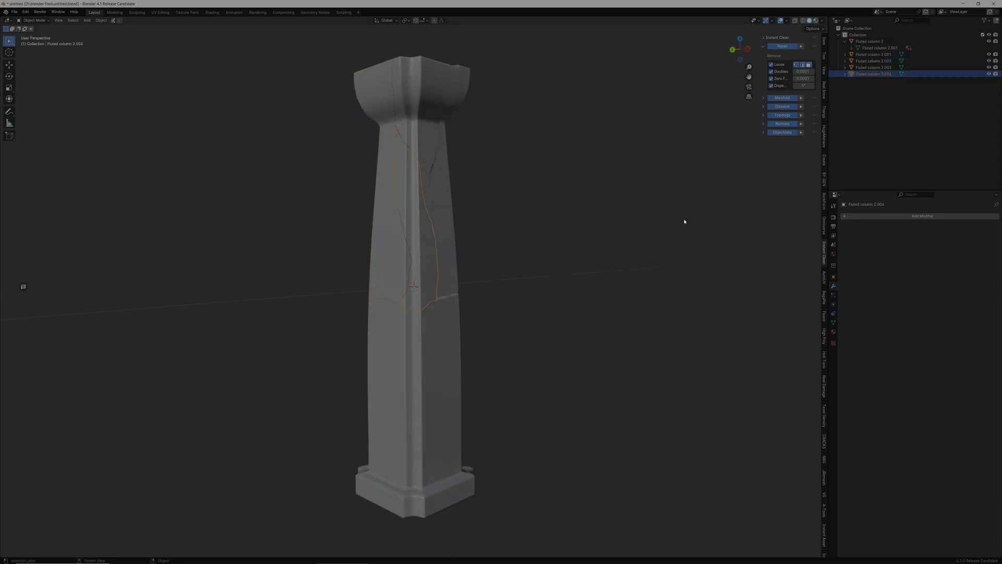
pyautogui.press('Delete')
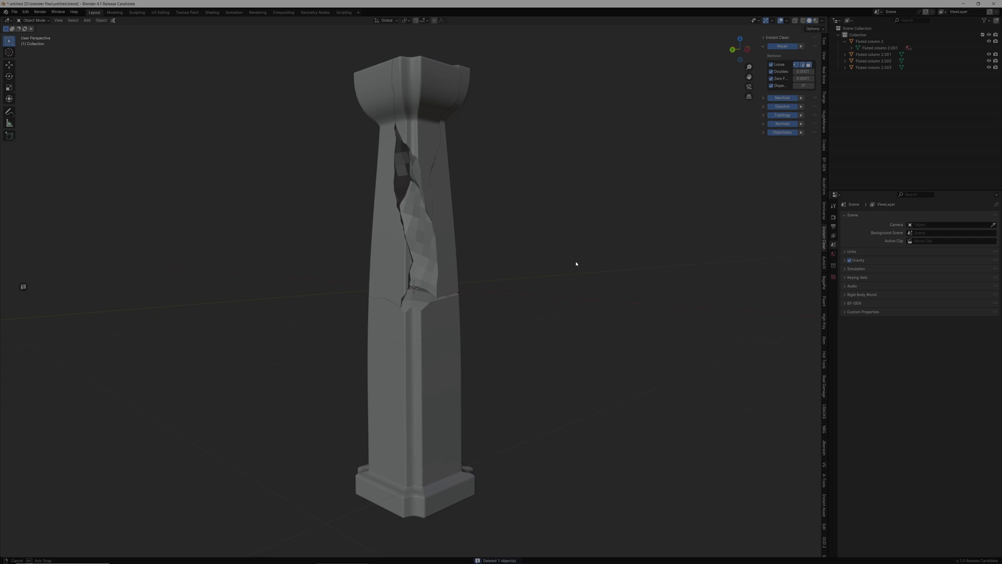
# Inspect the hole, restore the deleted fragment and shrink it to 0.985 scale
pyautogui.moveTo(576, 264); pyautogui.dragTo(270, 264, button='middle')
pyautogui.hotkey('ctrl', 'z')
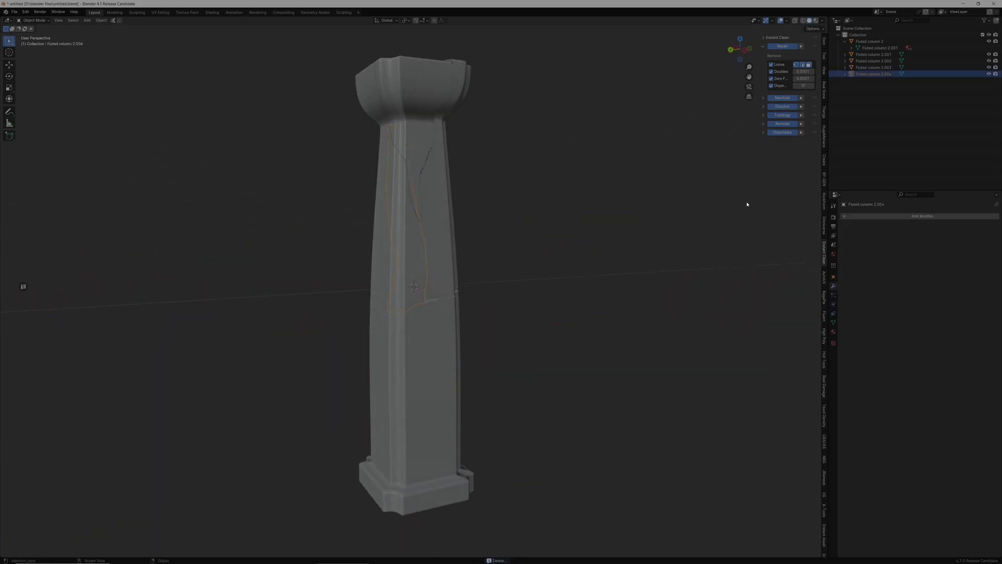
pyautogui.press('s')
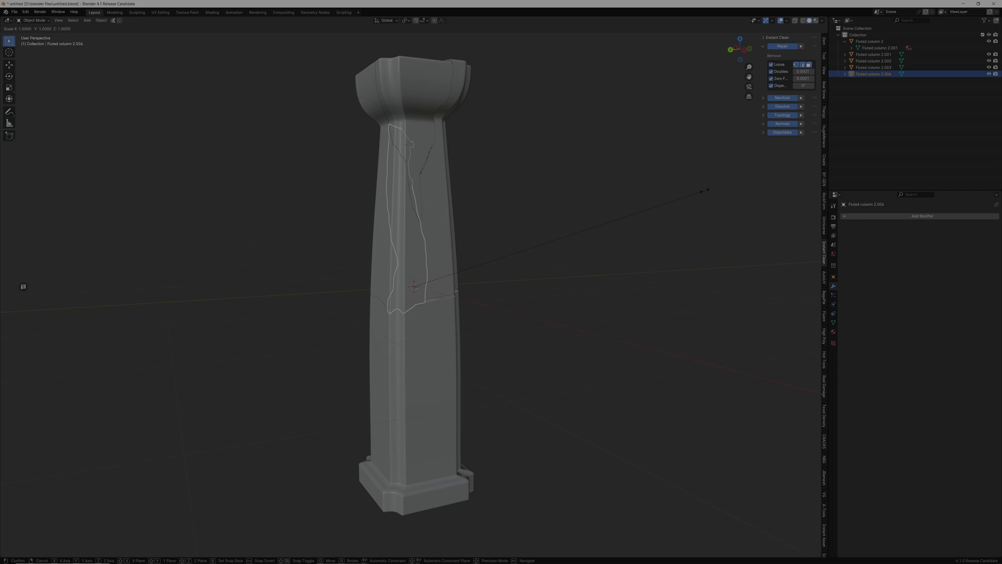
pyautogui.click(700, 191)
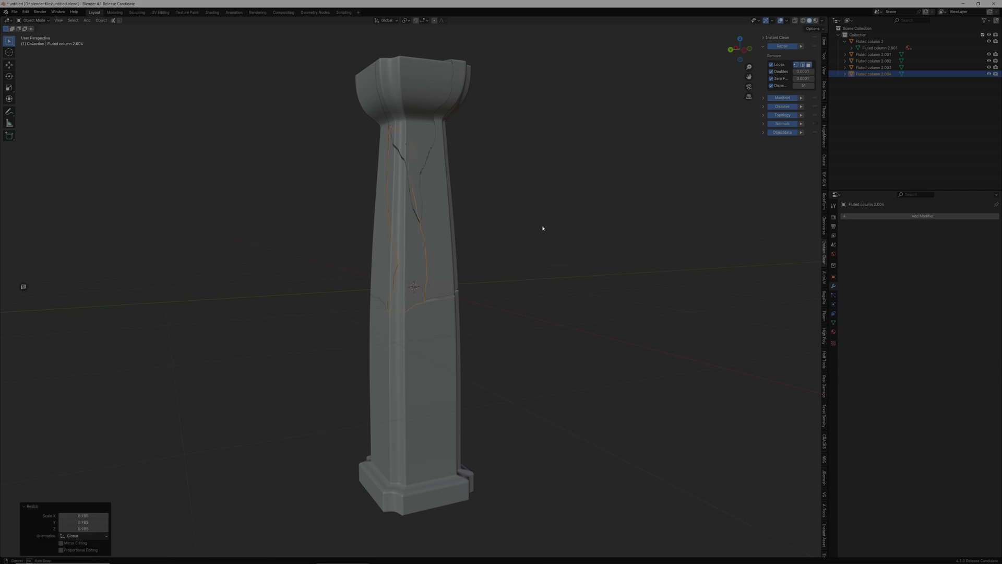
# Pull Fluted column 2.004 aside to reveal inner faces, then undo it back into place
pyautogui.moveTo(543, 228); pyautogui.dragTo(636, 231, button='middle')
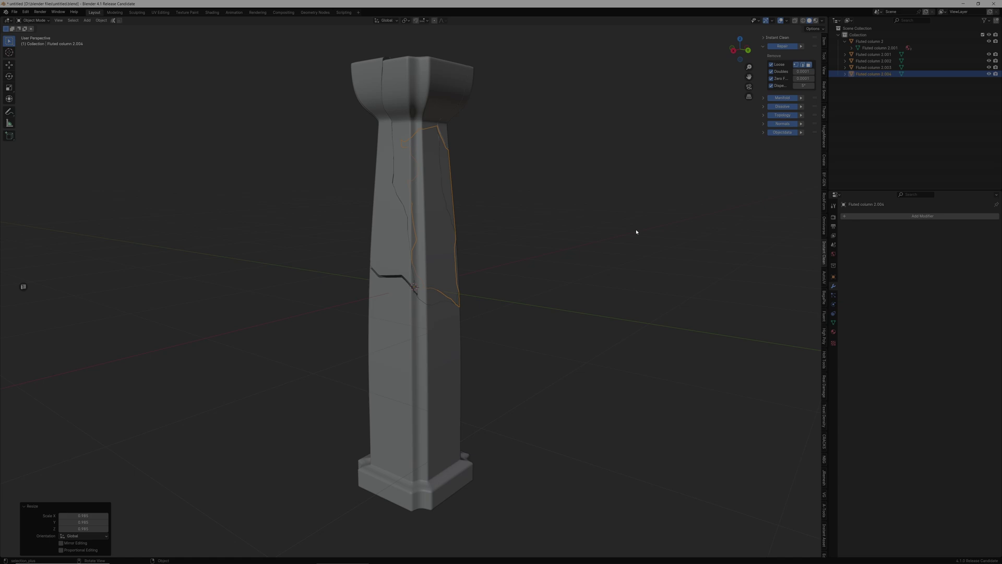
pyautogui.click(425, 265)
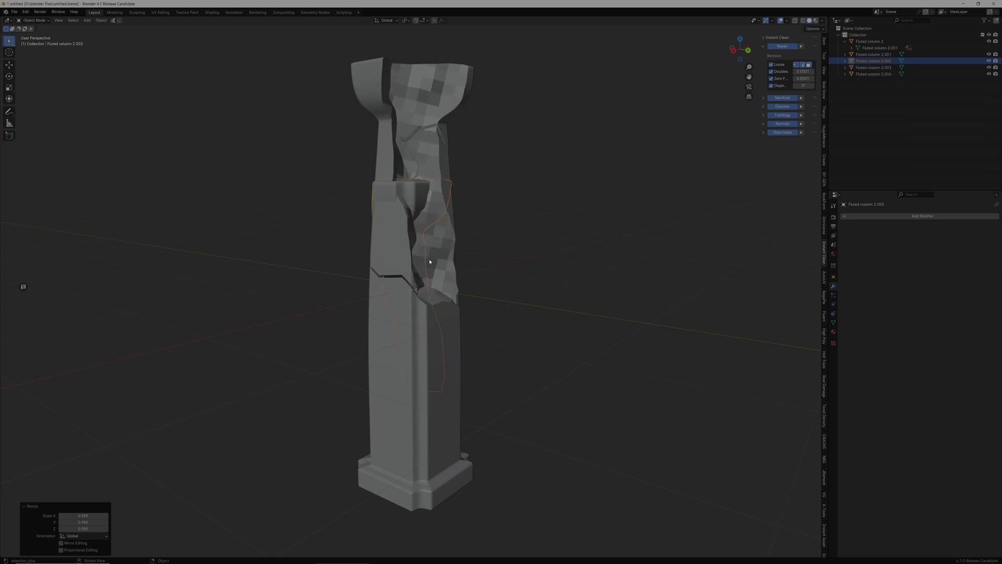
pyautogui.click(434, 258)
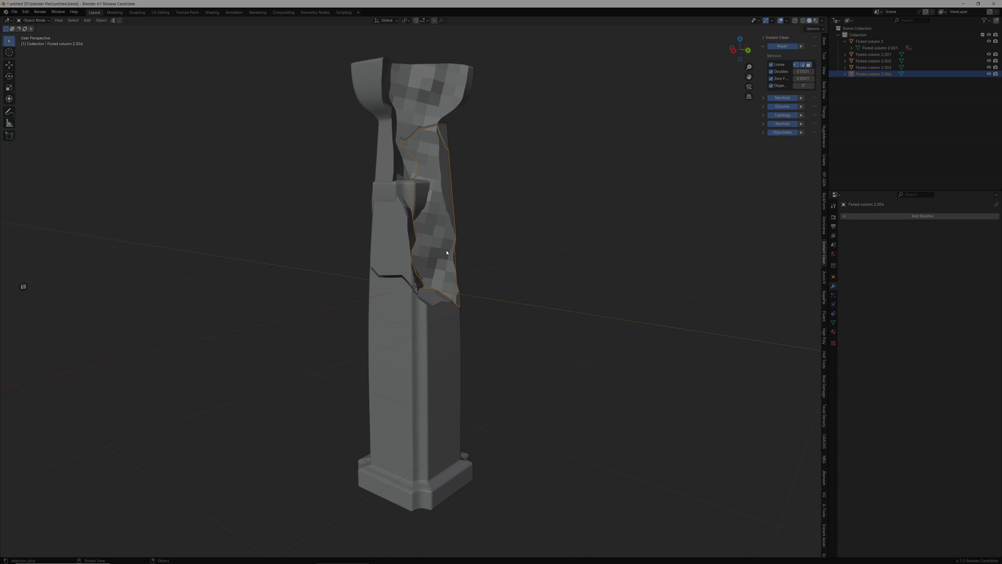
pyautogui.press('g')
pyautogui.click(473, 248)
pyautogui.hotkey('ctrl', 'z')
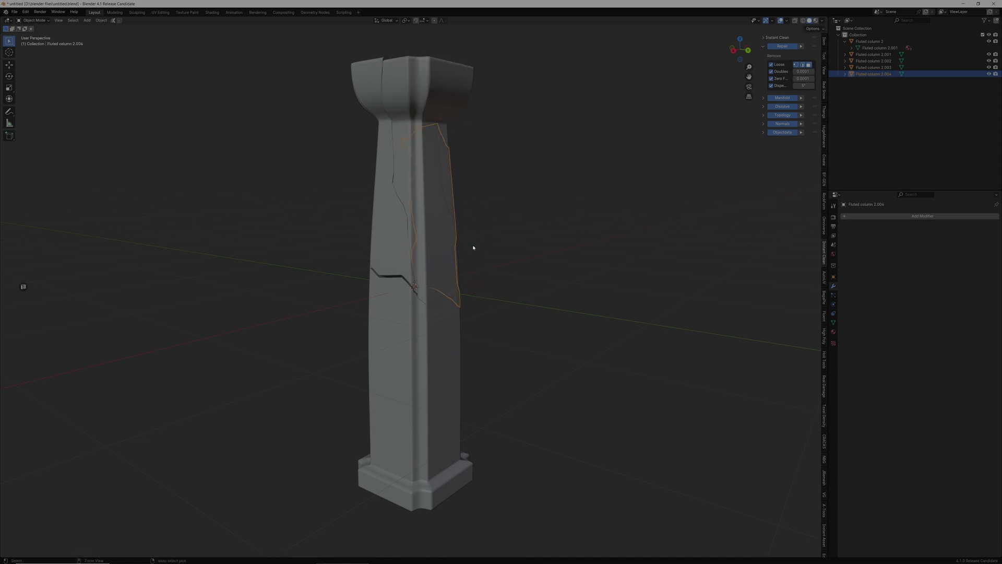
pyautogui.hotkey('ctrl', 'z')
pyautogui.moveTo(555, 255); pyautogui.dragTo(178, 238, button='middle')
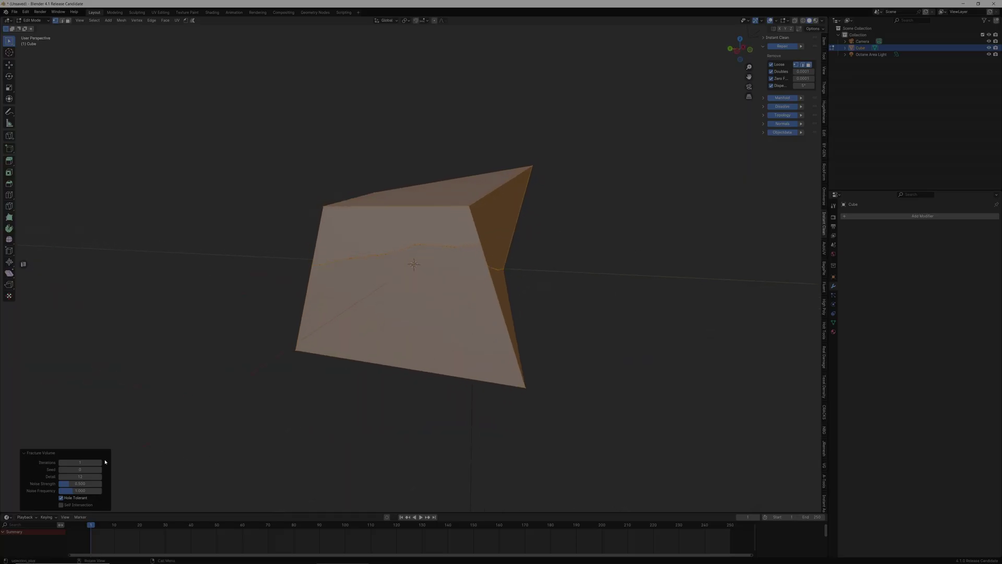
# Raise the cube's Fracture Volume Iterations to 4 and Seed to 3
pyautogui.click(101, 462)
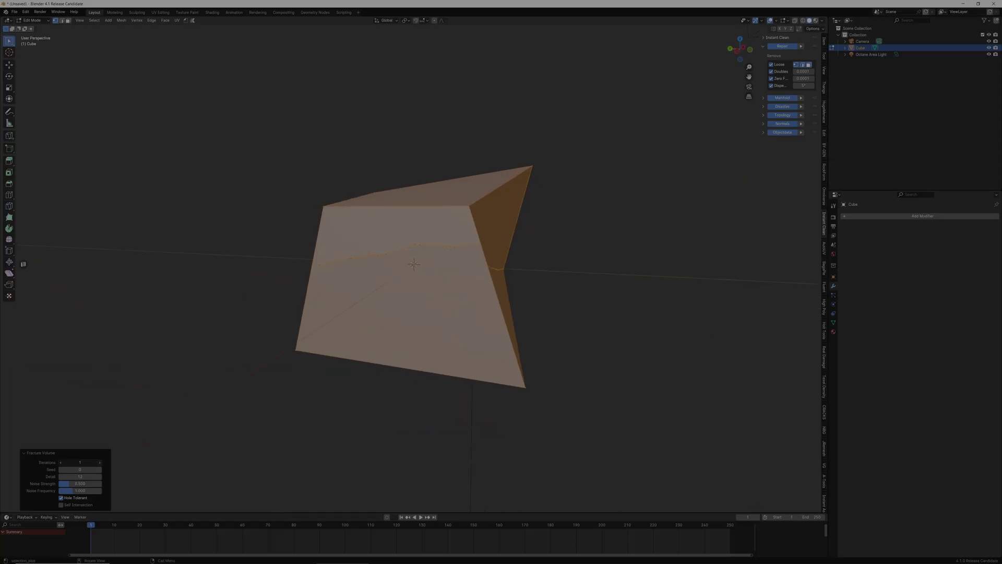
pyautogui.click(101, 462)
pyautogui.click(100, 462)
pyautogui.moveTo(213, 454); pyautogui.dragTo(159, 467, button='middle')
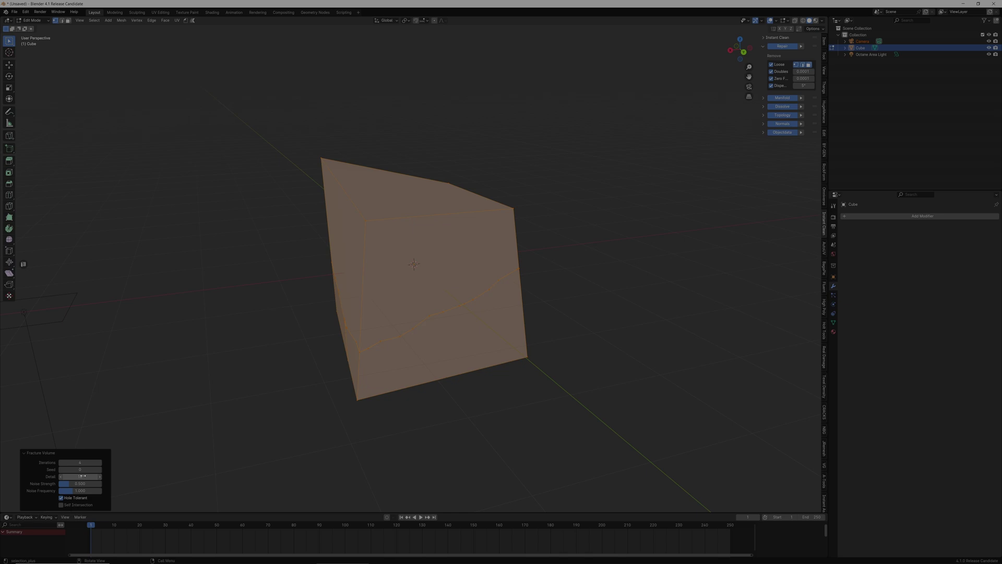
pyautogui.click(102, 470)
pyautogui.click(101, 470)
pyautogui.click(101, 470)
pyautogui.moveTo(150, 449); pyautogui.dragTo(303, 448, button='middle')
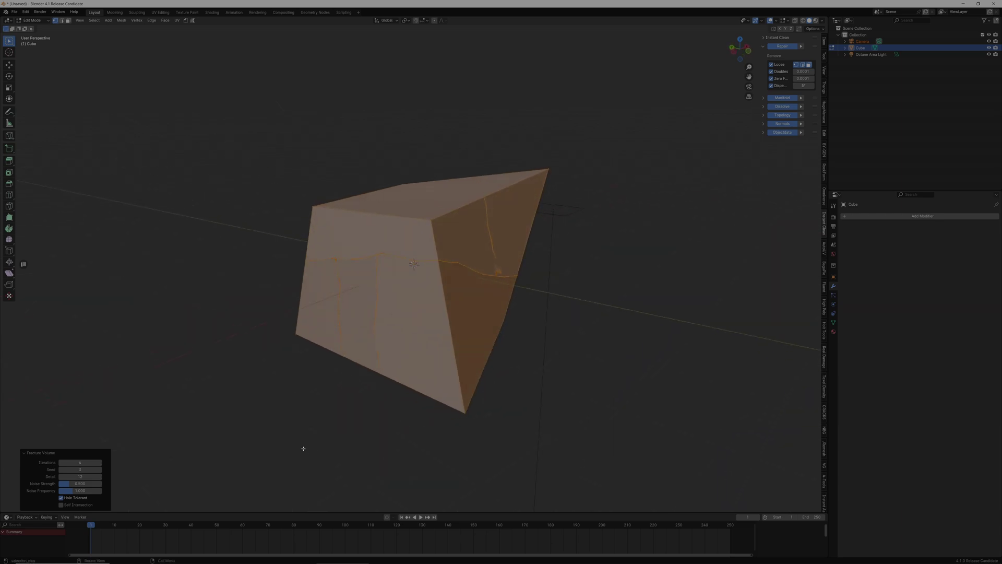
# Raise the fracture Detail to 17 and Noise Frequency to 1.539
pyautogui.click(101, 476)
pyautogui.click(101, 477)
pyautogui.click(100, 476)
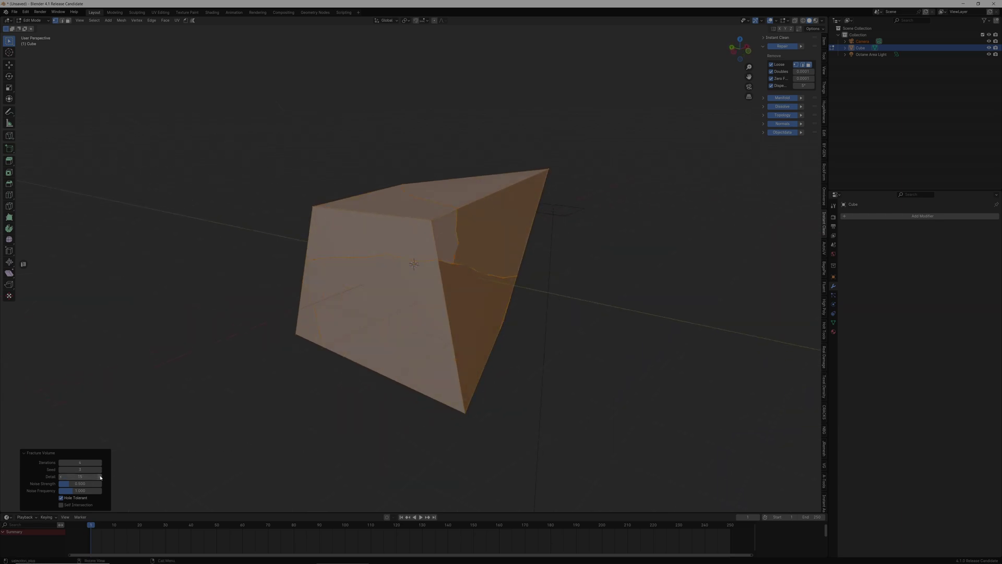
pyautogui.click(100, 476)
pyautogui.click(102, 476)
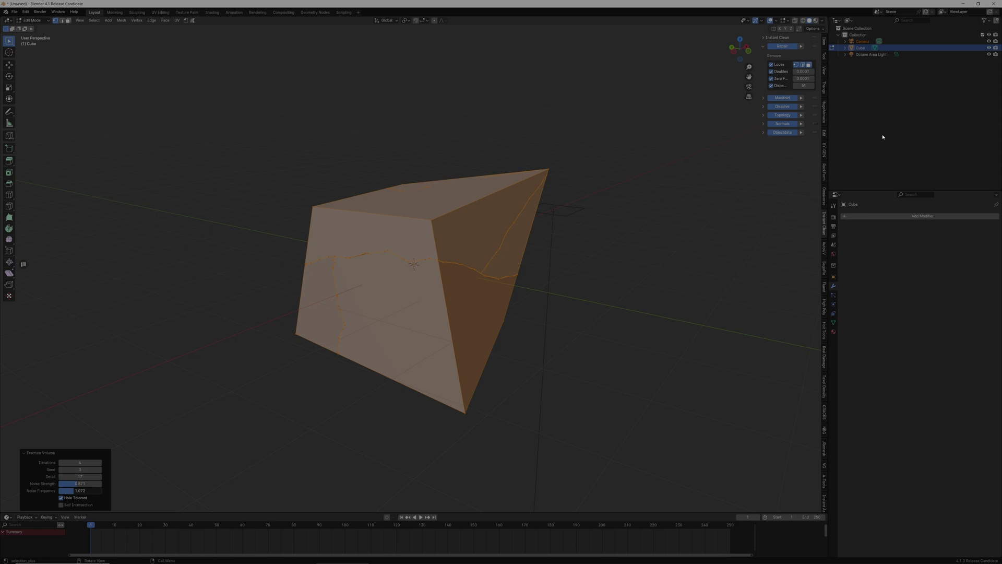
pyautogui.moveTo(882, 137); pyautogui.dragTo(887, 137)
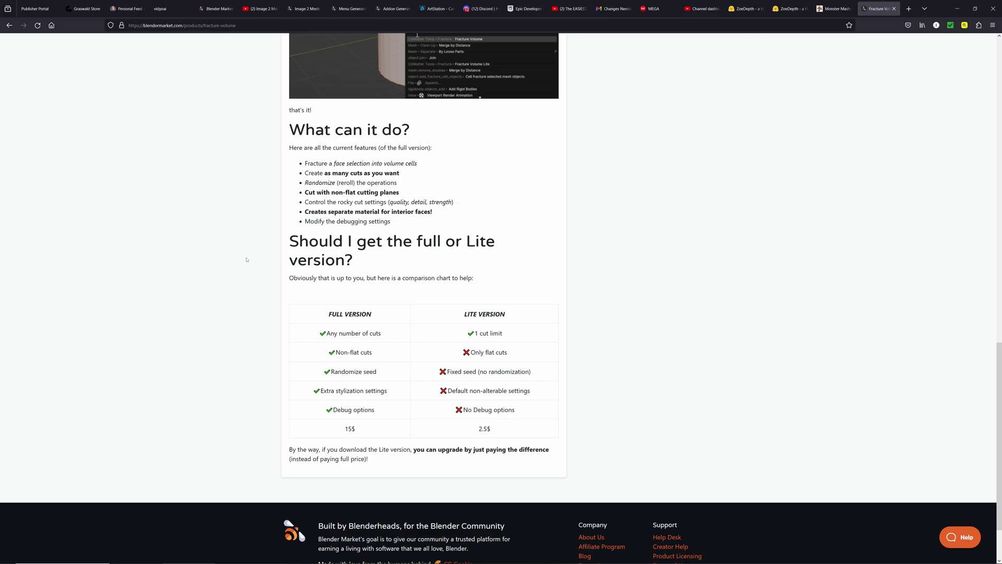
# Scroll the Fracture Volume page from the top through How does it work? and What can it do?
pyautogui.press('Home')
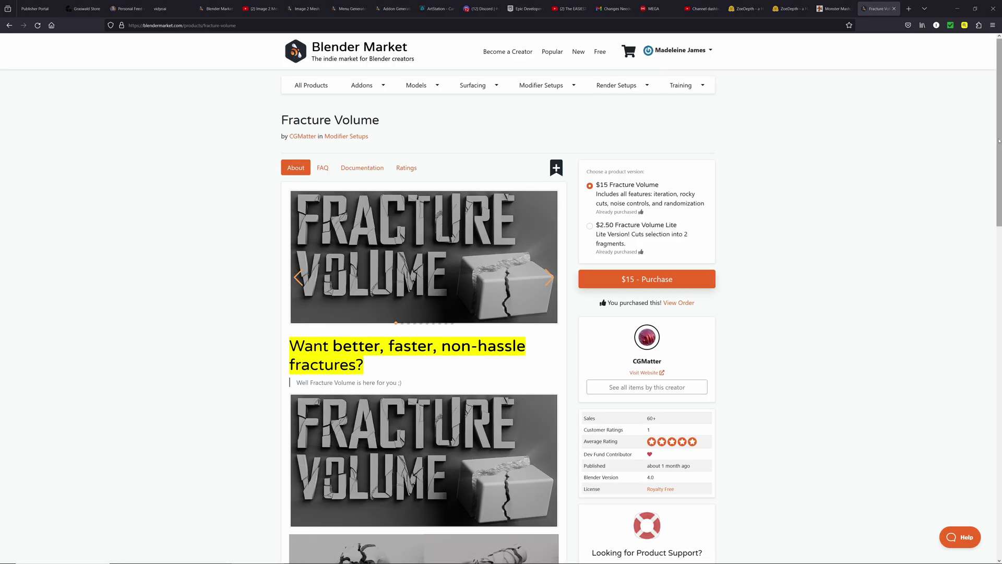
pyautogui.scroll(-2, 999, 160)
pyautogui.scroll(-4, 999, 161)
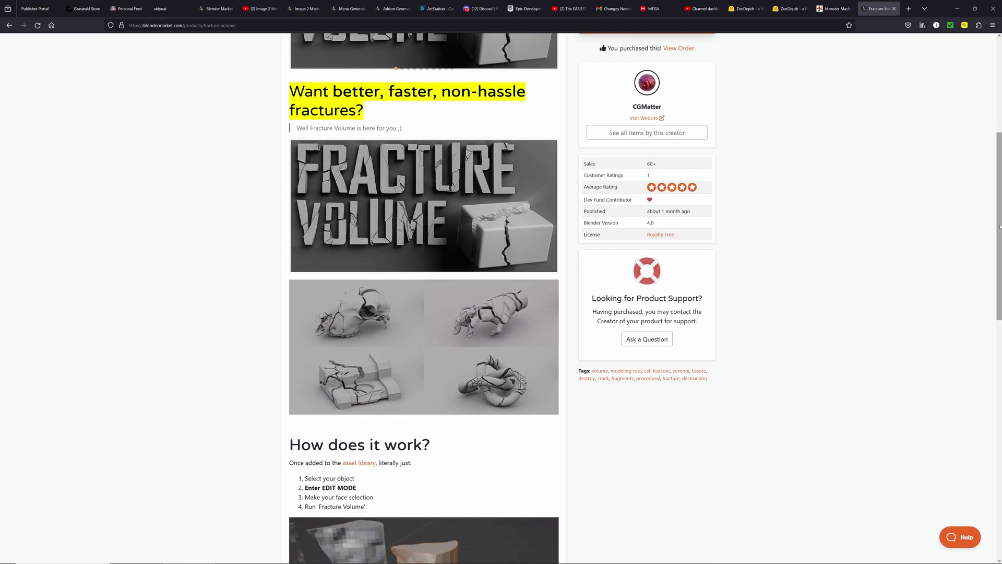
pyautogui.scroll(-1, 998, 226)
pyautogui.moveTo(997, 226); pyautogui.dragTo(987, 322)
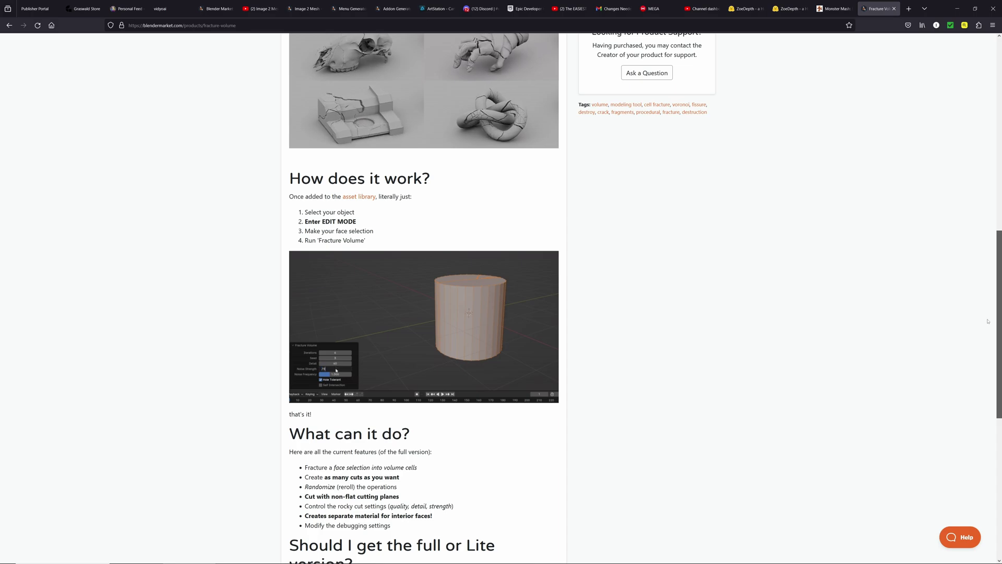
pyautogui.moveTo(988, 322); pyautogui.dragTo(988, 346)
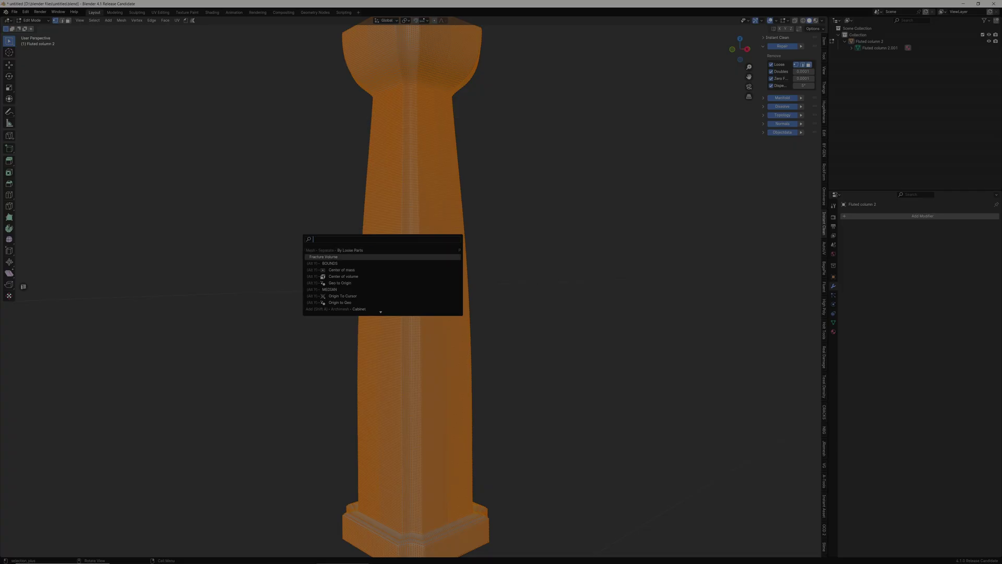
# Run Fracture Volume on the fluted column and raise Iterations to 3
pyautogui.click(351, 257)
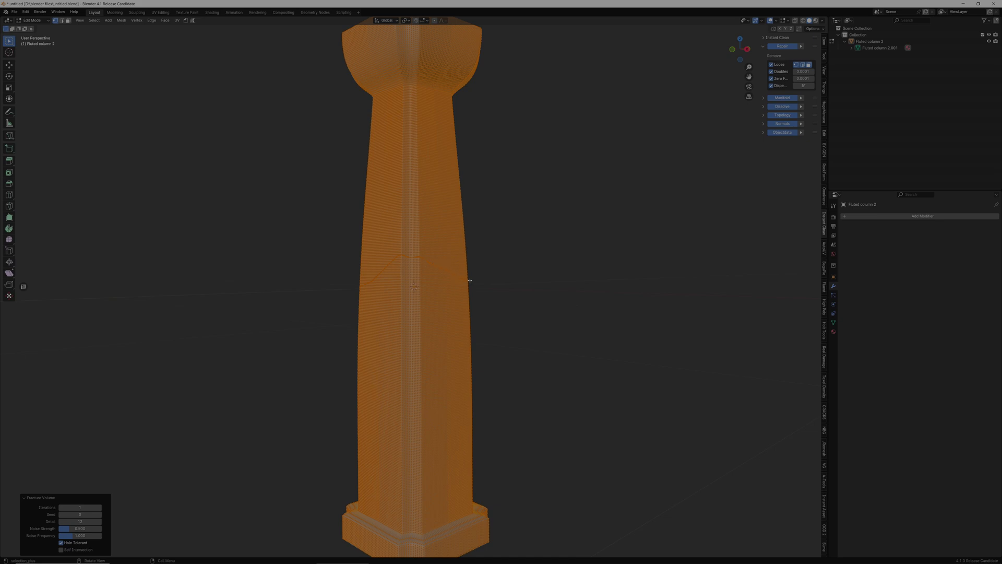
pyautogui.click(99, 507)
pyautogui.click(99, 508)
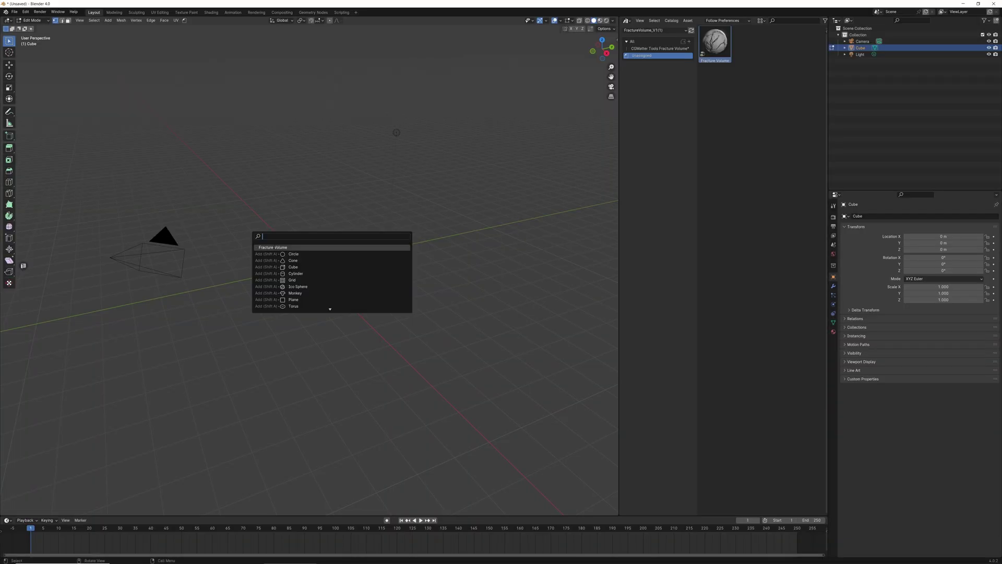
# Run Fracture Volume on the cube and orbit to inspect both fractured objects
pyautogui.click(274, 246)
pyautogui.moveTo(397, 133)
pyautogui.mouseDown(button='middle')
pyautogui.moveTo(416, 112)
pyautogui.moveTo(398, 130)
pyautogui.moveTo(421, 161)
pyautogui.moveTo(400, 128)
pyautogui.mouseUp(button='middle')
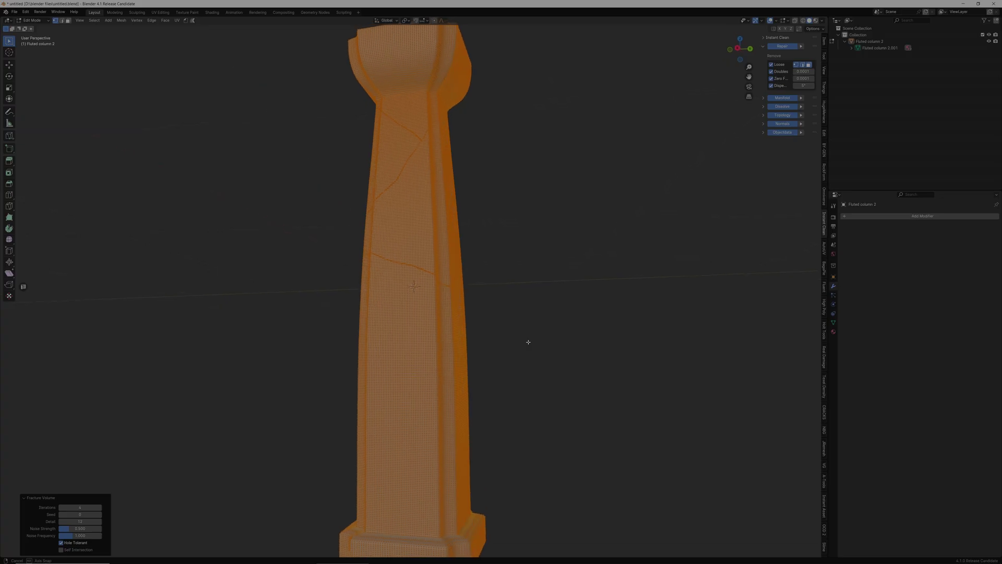
pyautogui.moveTo(527, 343); pyautogui.dragTo(262, 362, button='middle')
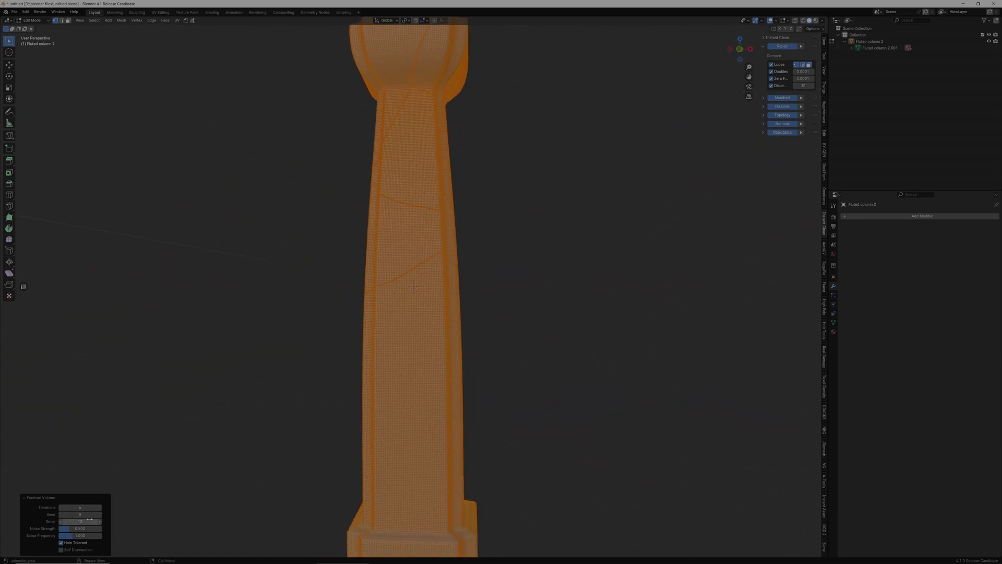
# Orbit the fractured cube and bring up the Vertex context menu's Mesh Tools submenu
pyautogui.moveTo(88, 519); pyautogui.dragTo(88, 518)
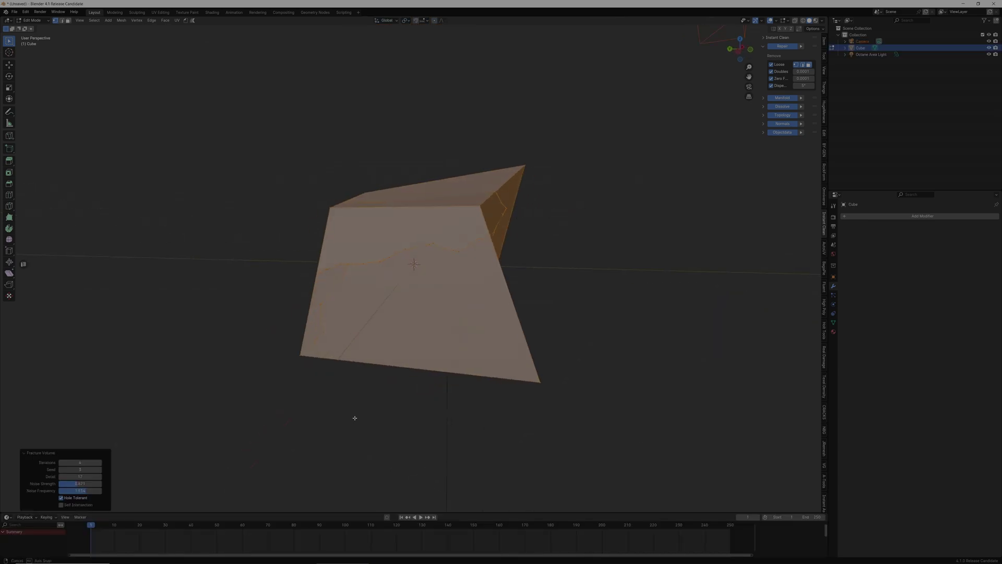
pyautogui.moveTo(354, 416); pyautogui.dragTo(455, 404, button='middle')
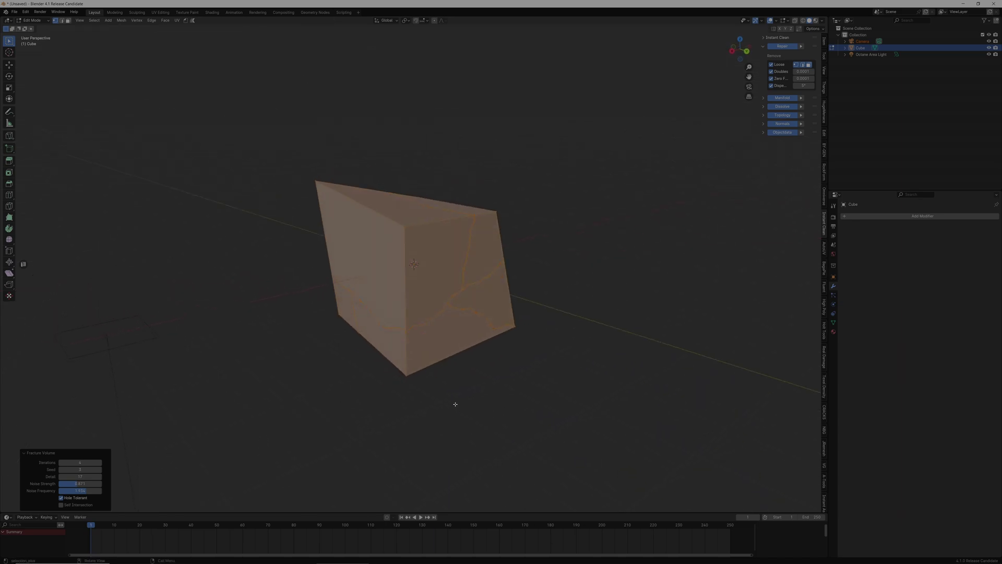
pyautogui.rightClick(465, 382)
pyautogui.moveTo(466, 386)
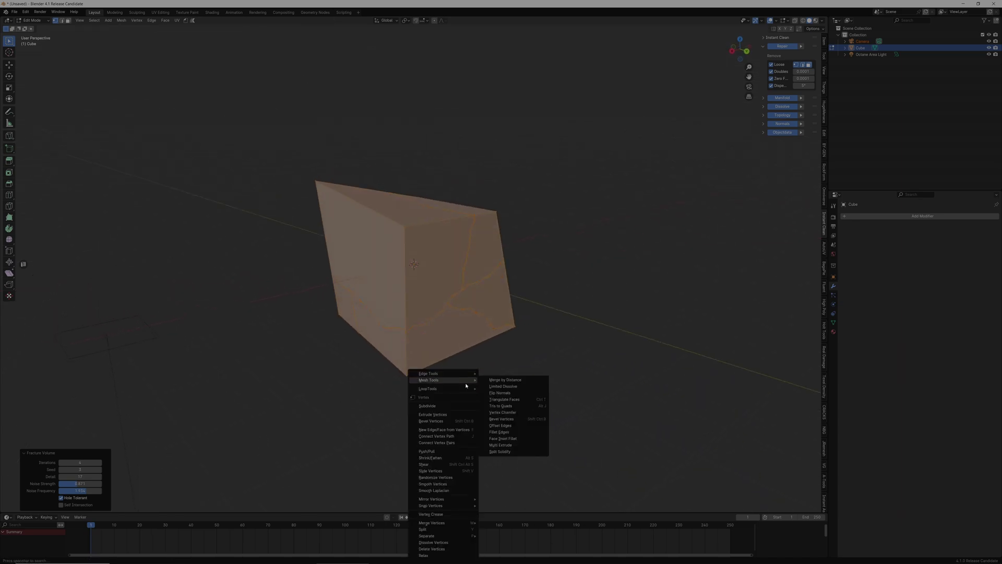